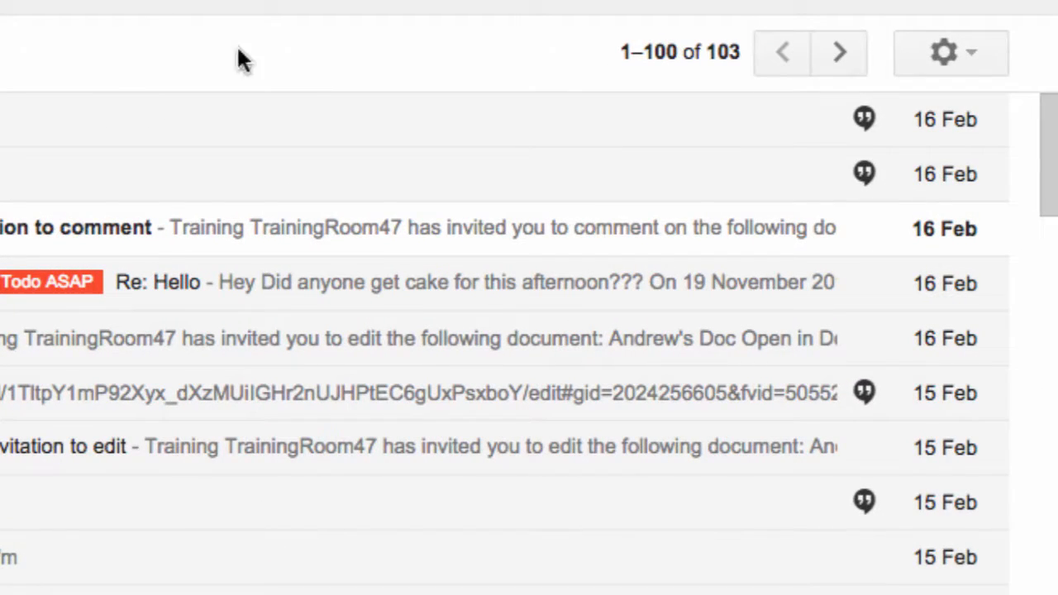
# Open Gmail's full Settings page from the gear menu at the top right.
pyautogui.click(930, 50)
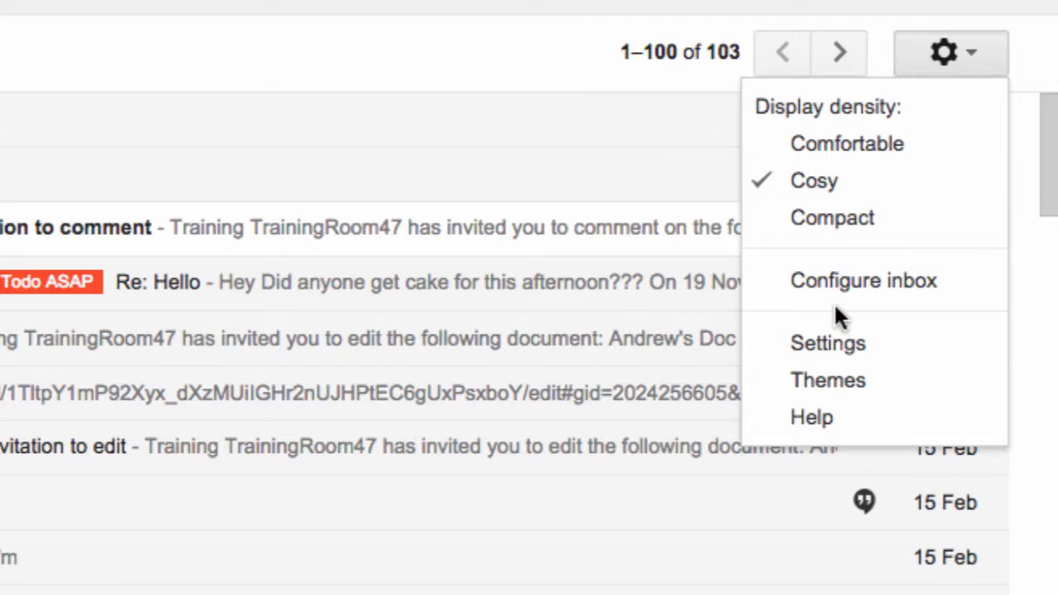
pyautogui.click(831, 345)
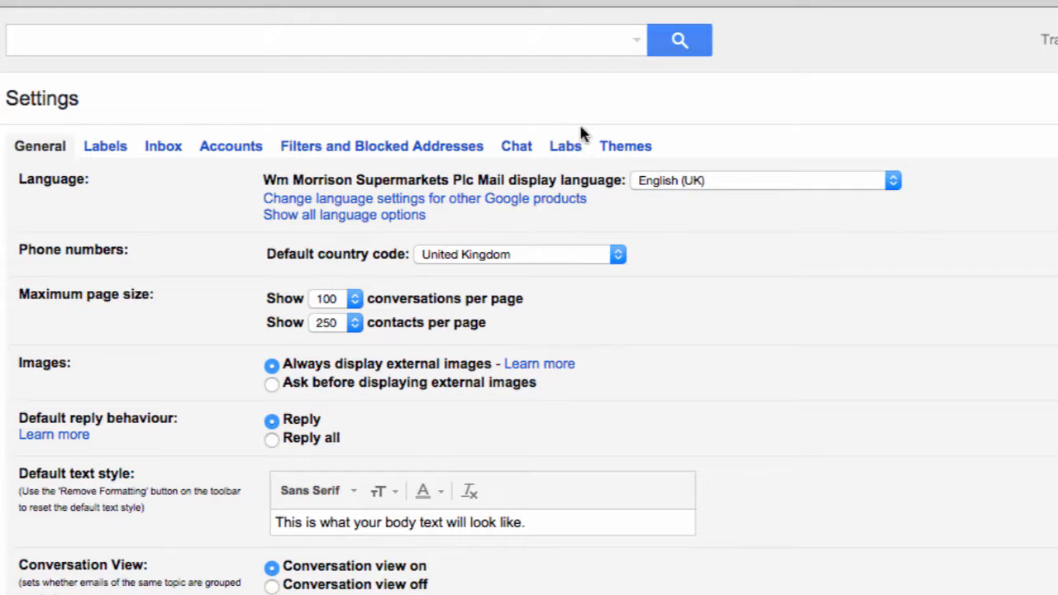
# Switch the Settings page to the Labs tab of experimental features.
pyautogui.click(563, 147)
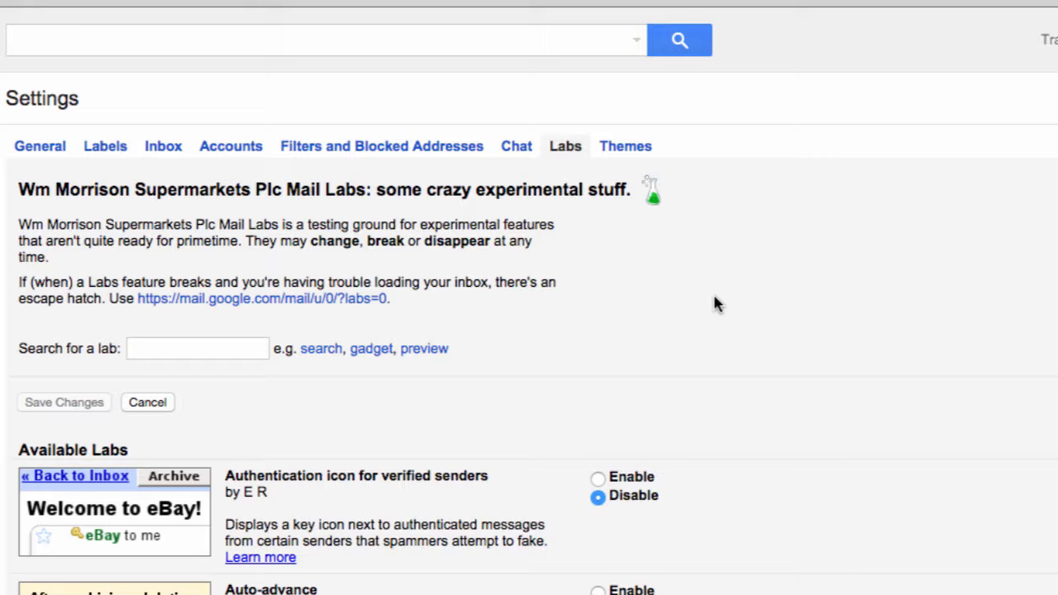
# Enable the Canned Responses and Google Calendar gadget labs.
pyautogui.scroll(-10, 724, 376)
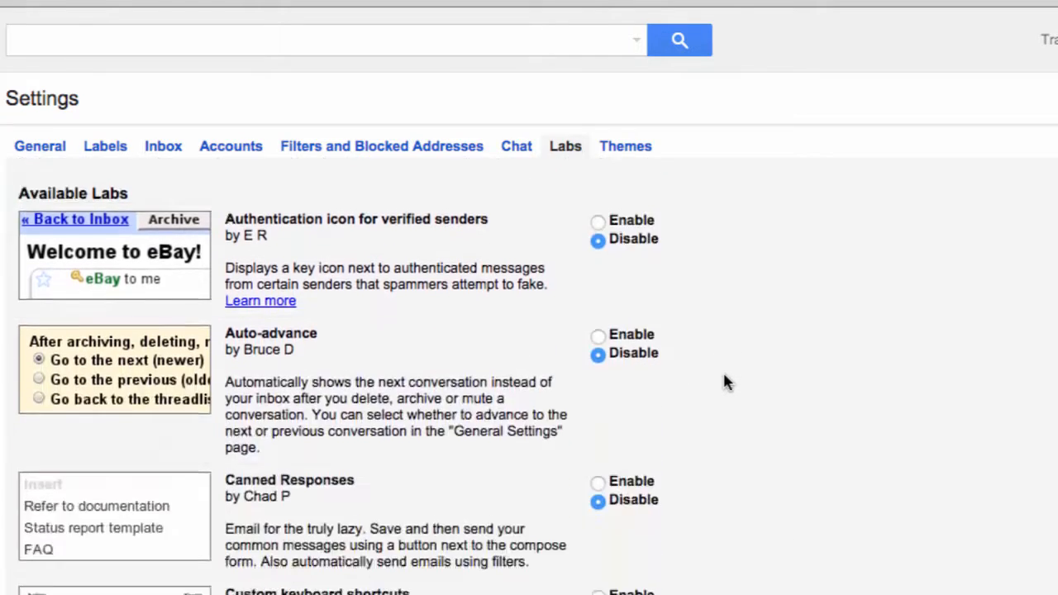
pyautogui.scroll(-2, 724, 382)
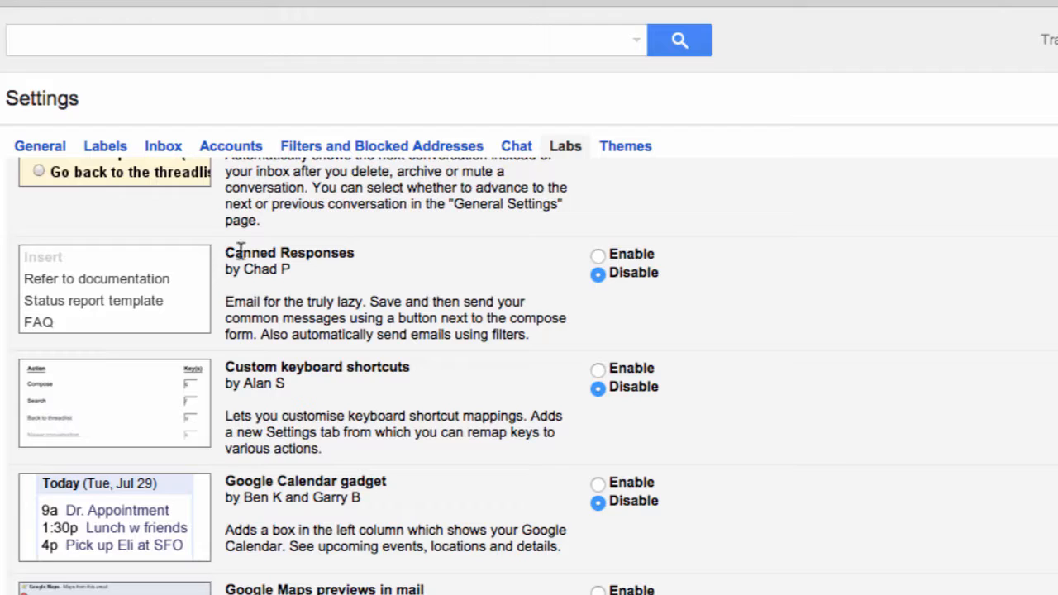
pyautogui.click(598, 257)
pyautogui.scroll(-3, 545, 408)
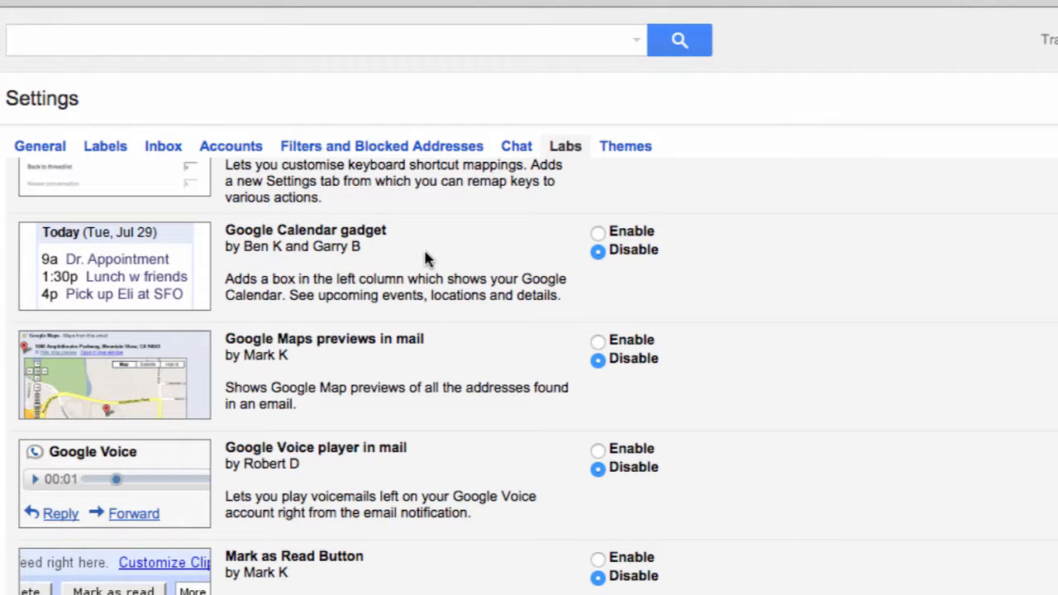
pyautogui.click(598, 232)
# Enable the Preview Pane and Right-side chat labs.
pyautogui.scroll(-6, 597, 236)
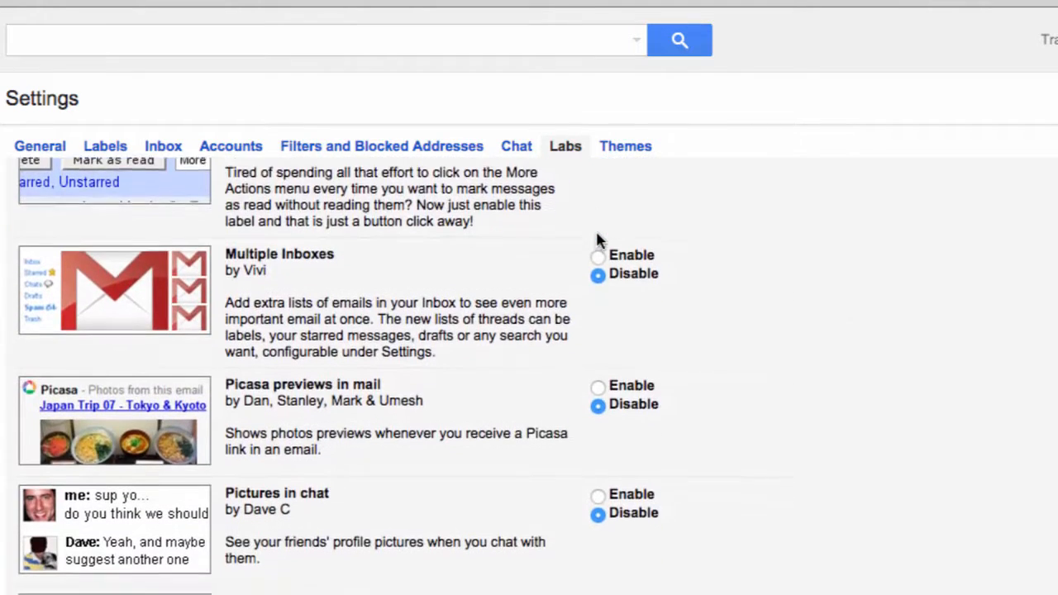
pyautogui.scroll(-4, 598, 240)
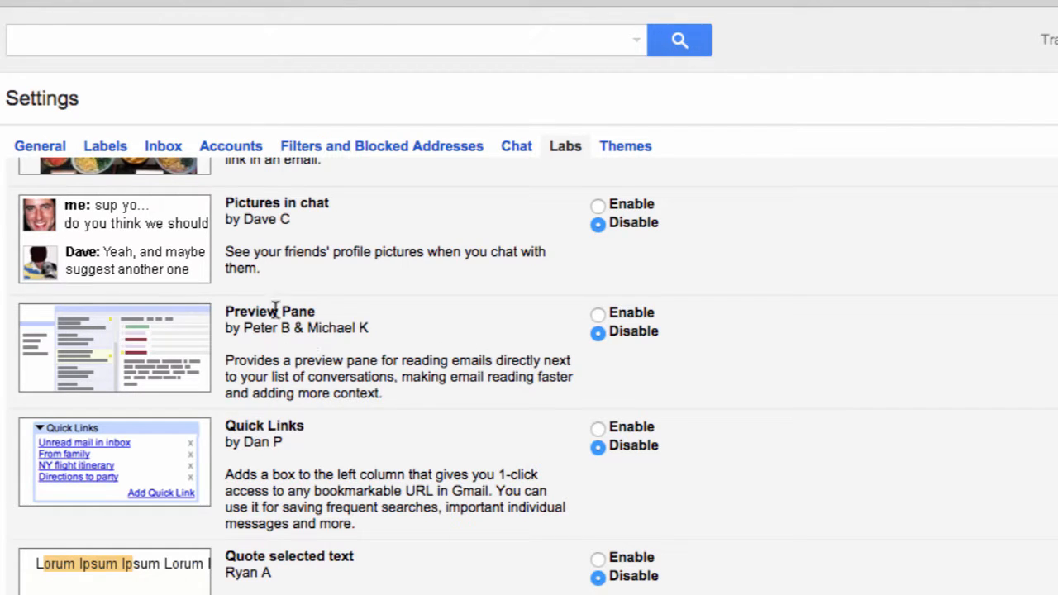
pyautogui.click(599, 315)
pyautogui.scroll(-4, 523, 368)
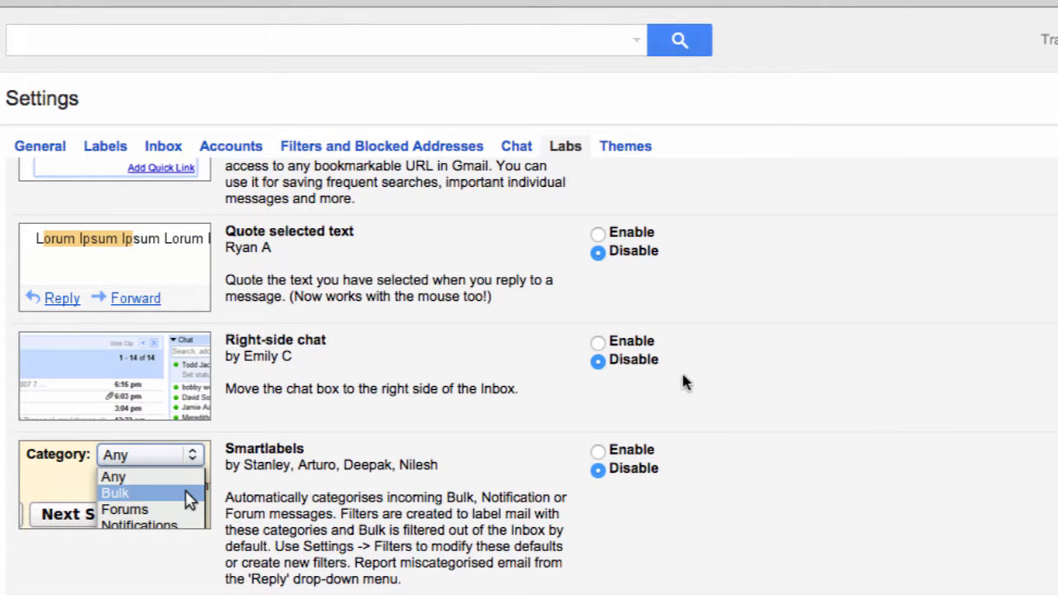
pyautogui.click(630, 344)
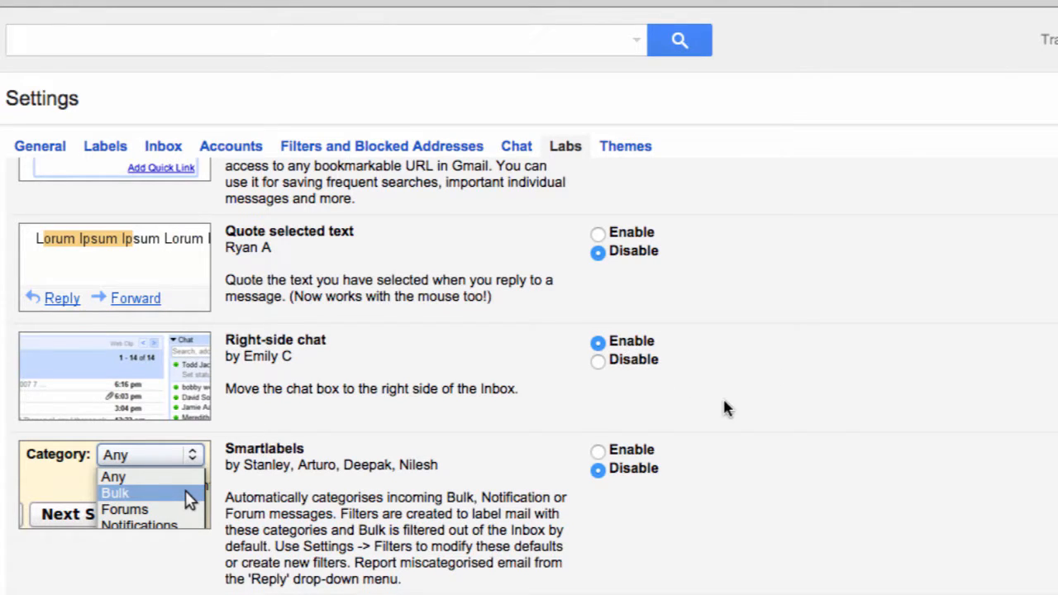
pyautogui.scroll(-4, 724, 409)
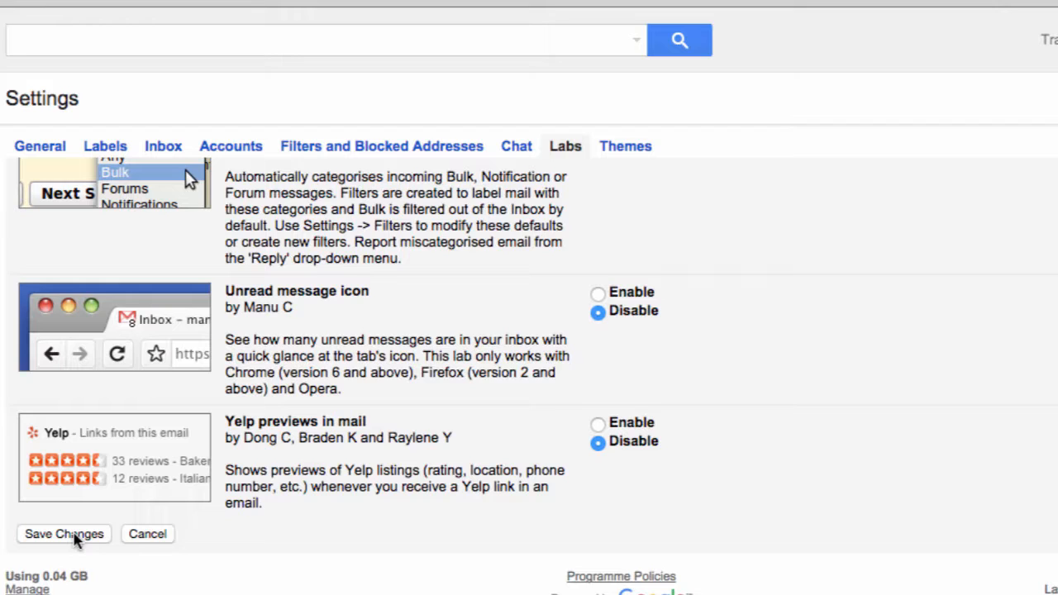
# Save the Labs changes so the inbox reloads with chat on the right.
pyautogui.click(75, 539)
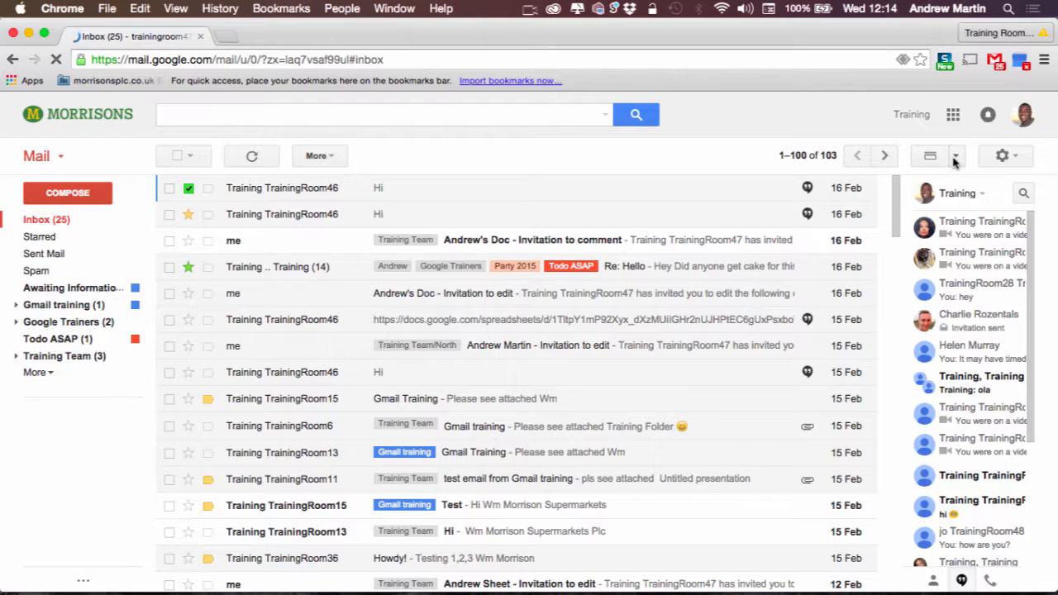
pyautogui.click(958, 158)
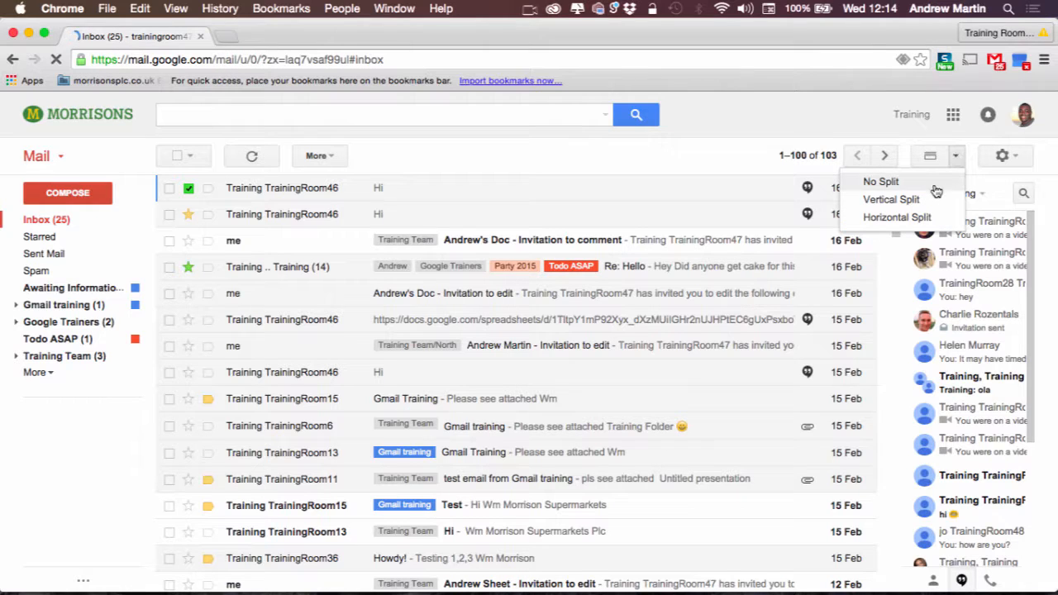
pyautogui.click(891, 199)
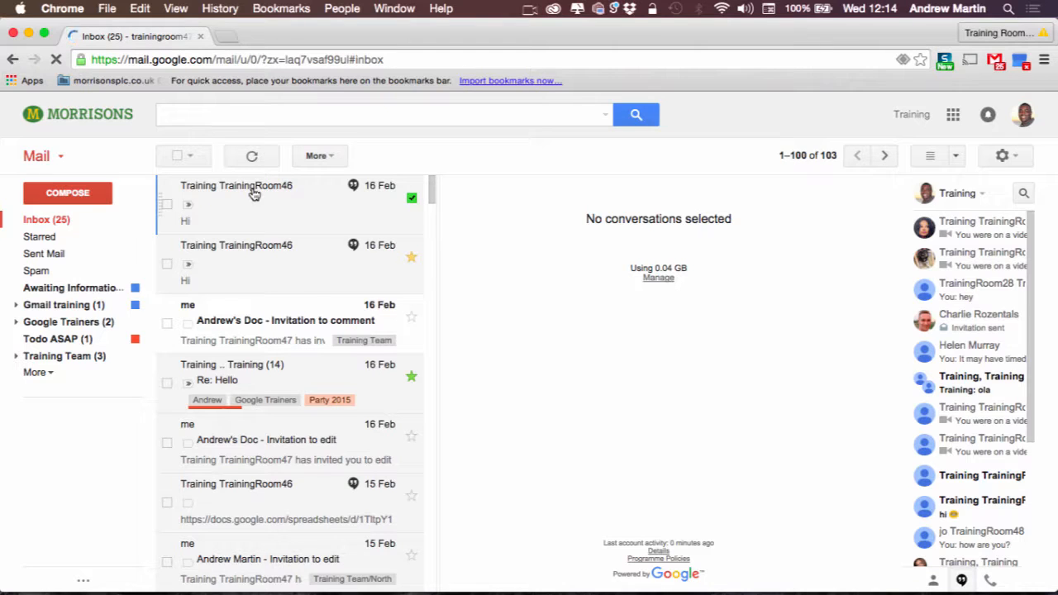
pyautogui.click(288, 277)
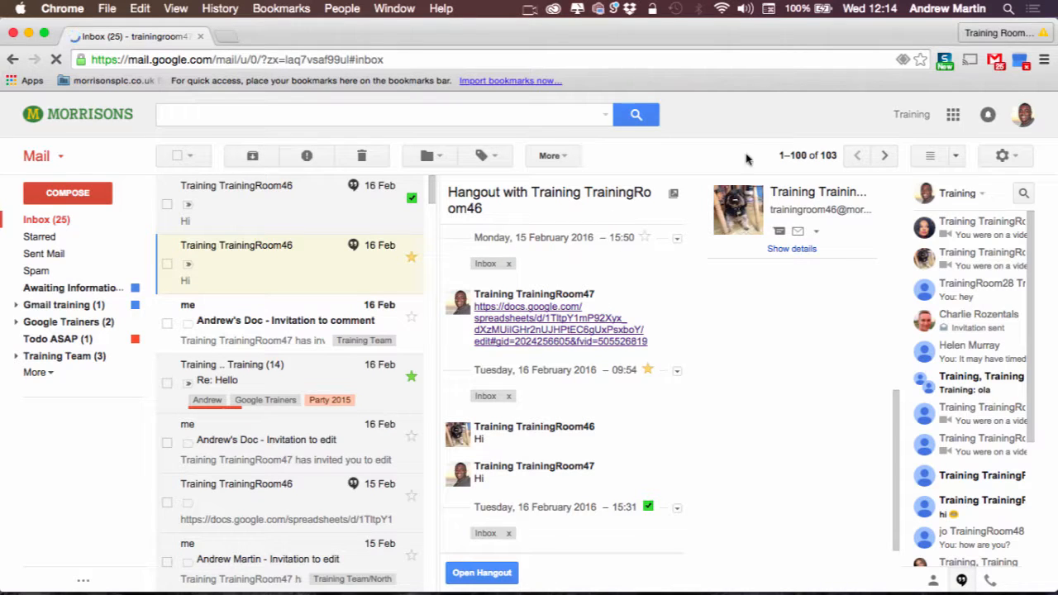
pyautogui.click(954, 157)
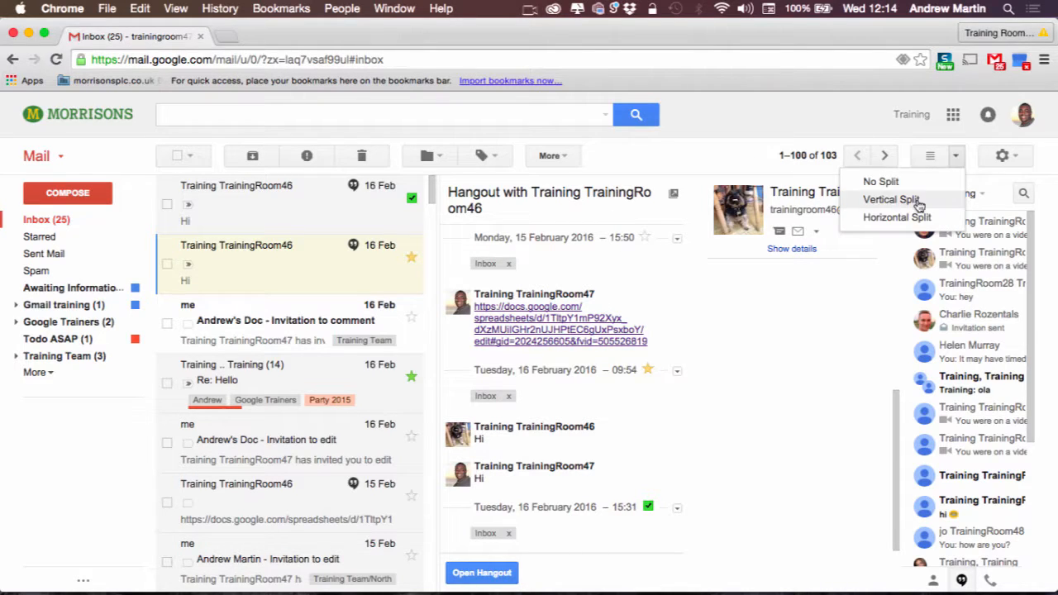
pyautogui.click(910, 217)
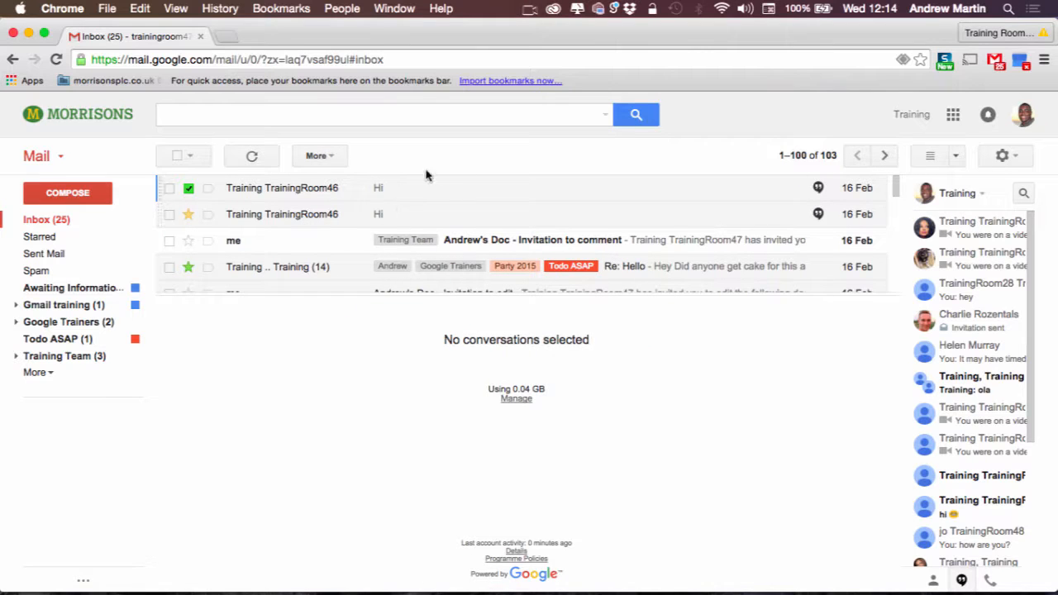
pyautogui.click(438, 188)
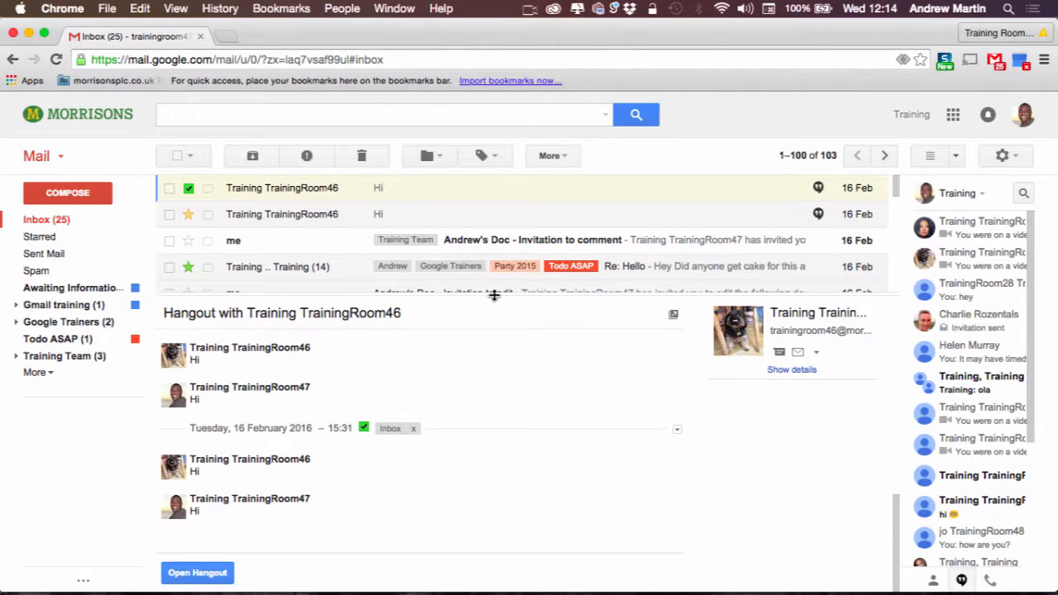
pyautogui.moveTo(494, 295); pyautogui.dragTo(521, 284)
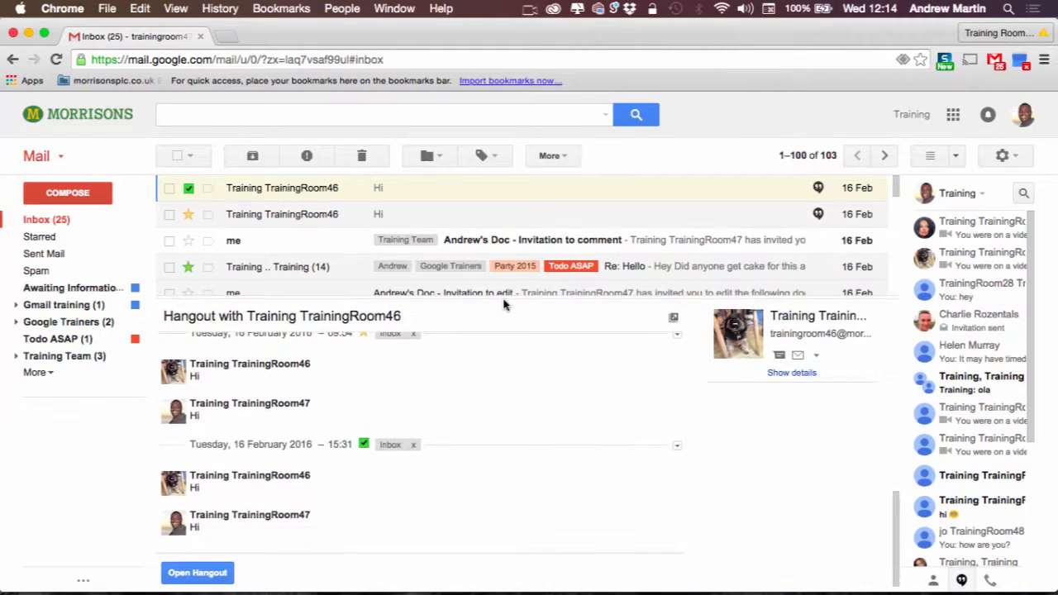
pyautogui.click(930, 157)
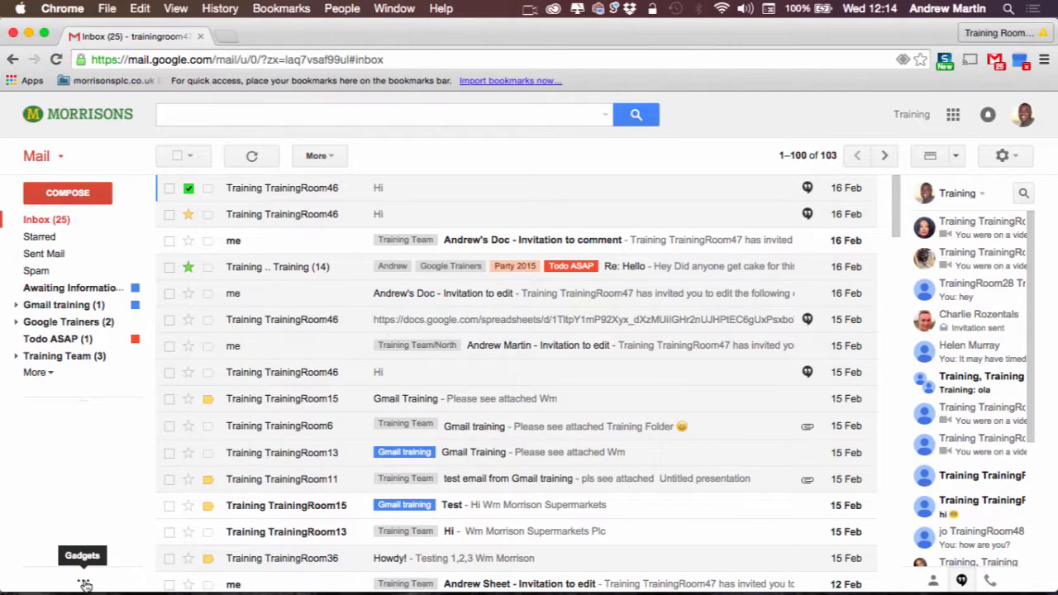
# Load the Google Calendar gadget in the sidebar and turn on its mini calendar.
pyautogui.click(84, 583)
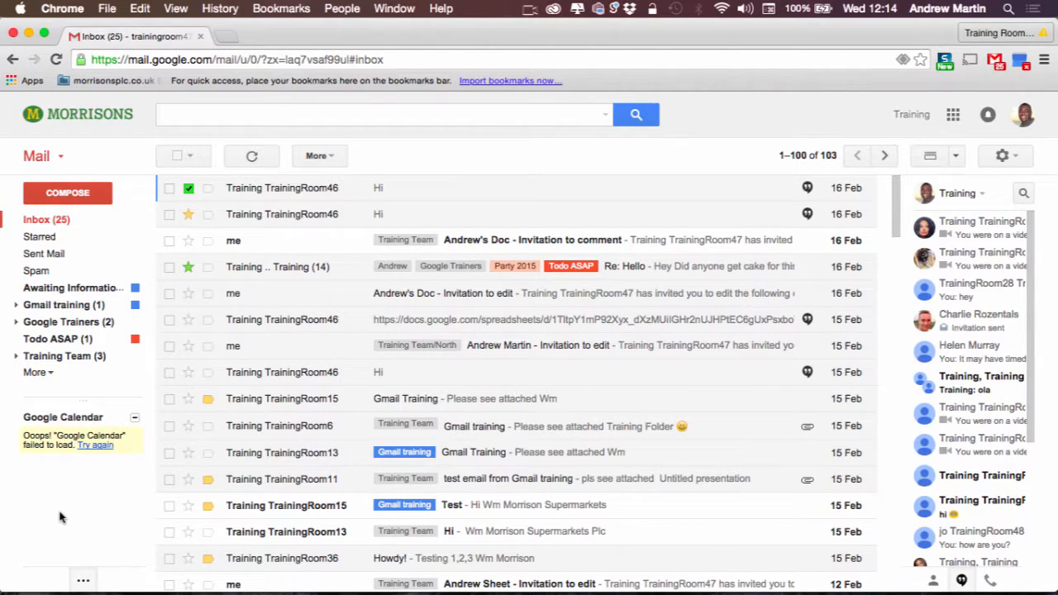
pyautogui.click(96, 447)
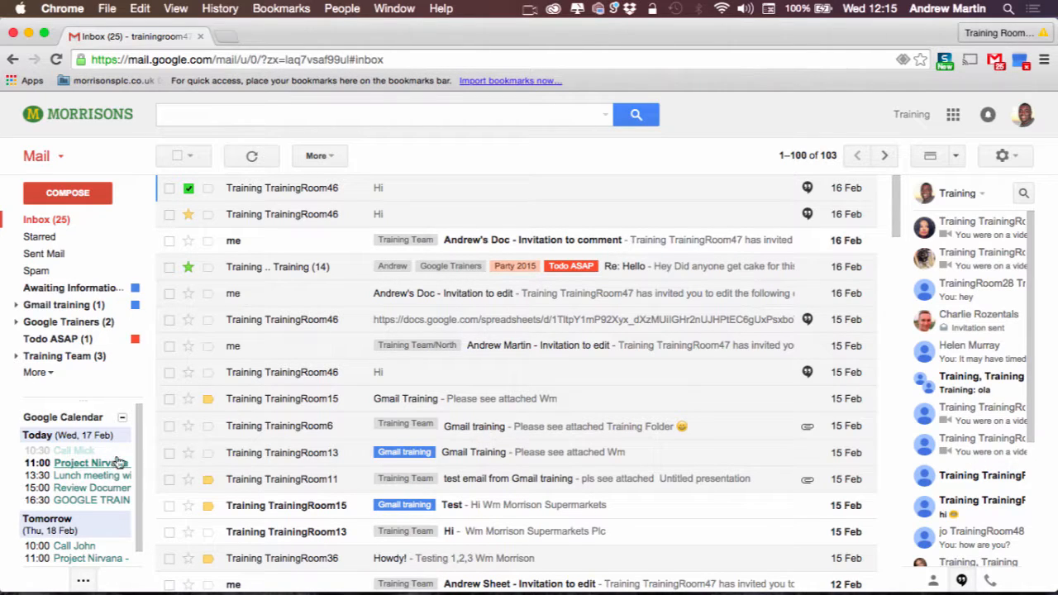
pyautogui.moveTo(139, 450); pyautogui.dragTo(138, 472)
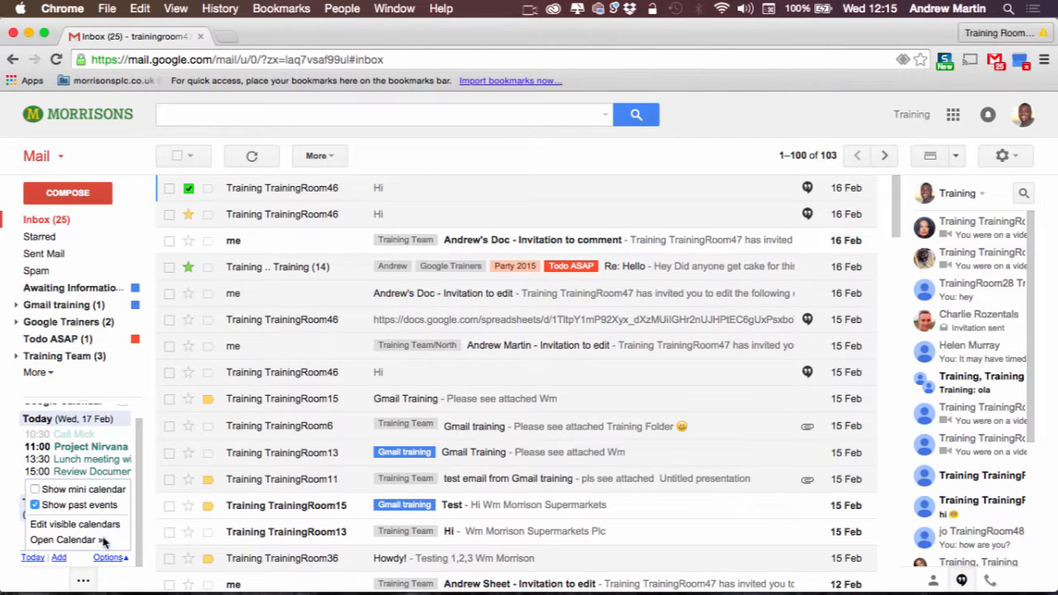
pyautogui.click(95, 491)
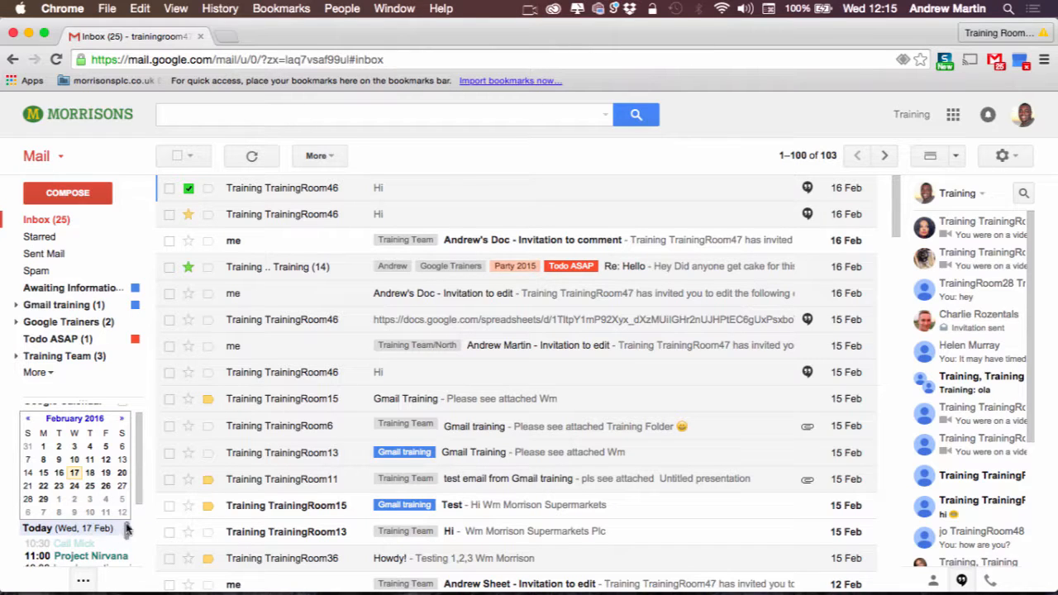
pyautogui.moveTo(137, 486); pyautogui.dragTo(142, 552)
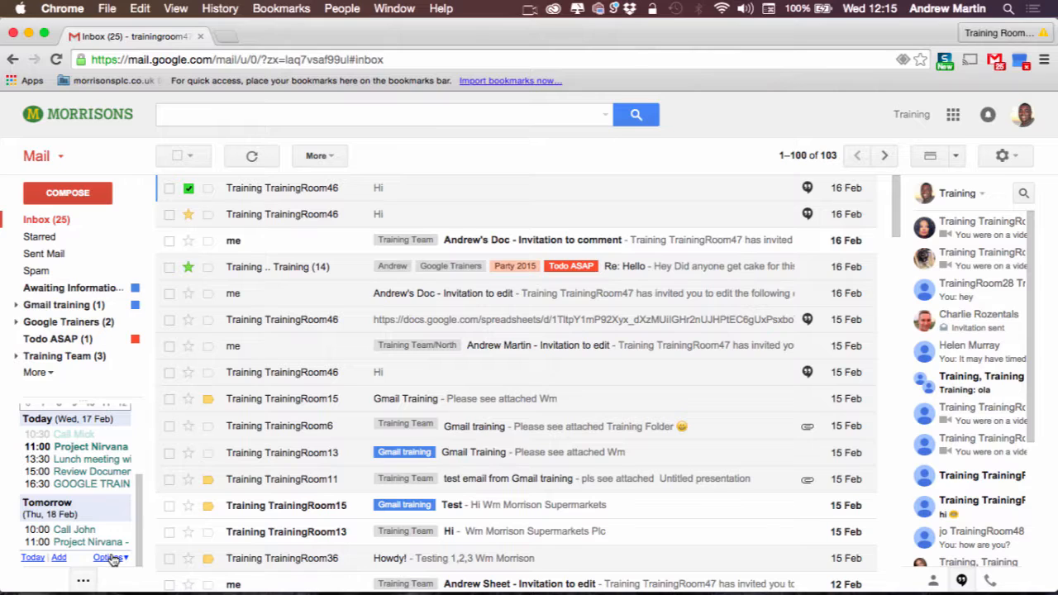
# Review the gadget's visible calendars list, then return to the agenda view.
pyautogui.click(112, 558)
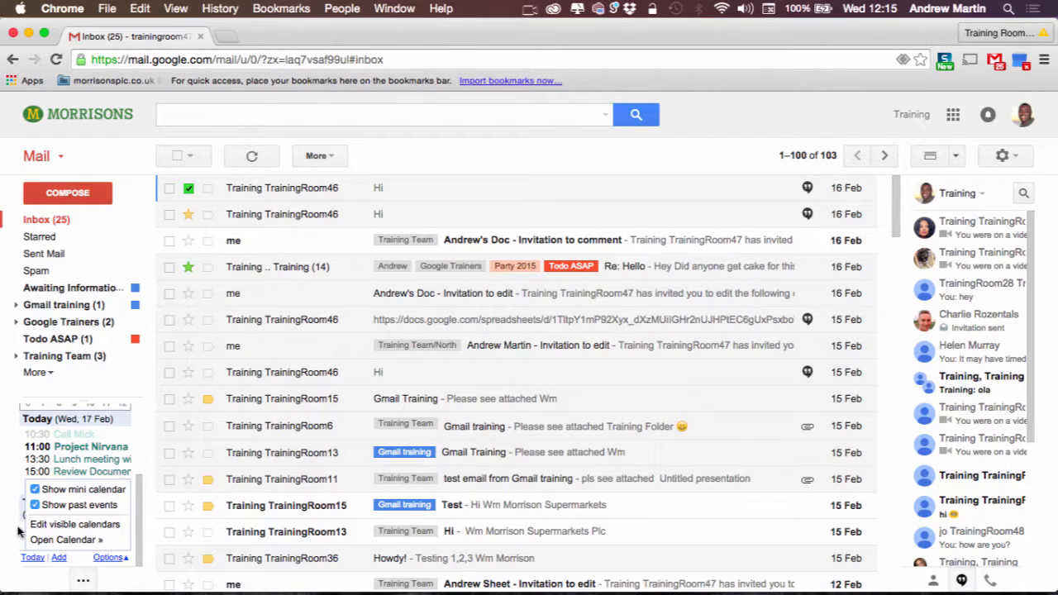
pyautogui.click(102, 527)
pyautogui.scroll(-2, 97, 525)
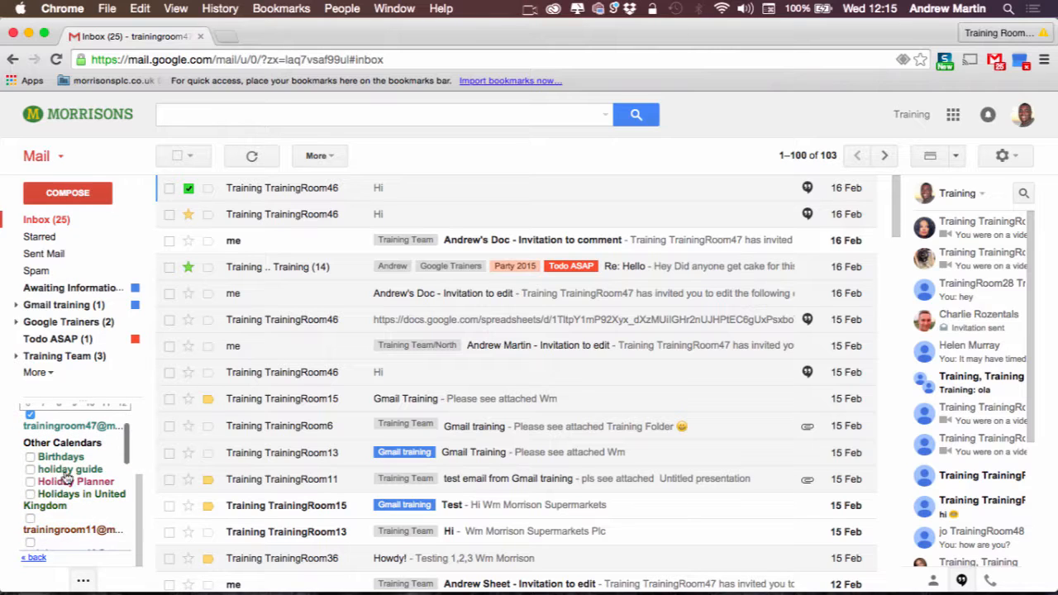
pyautogui.scroll(-2, 51, 488)
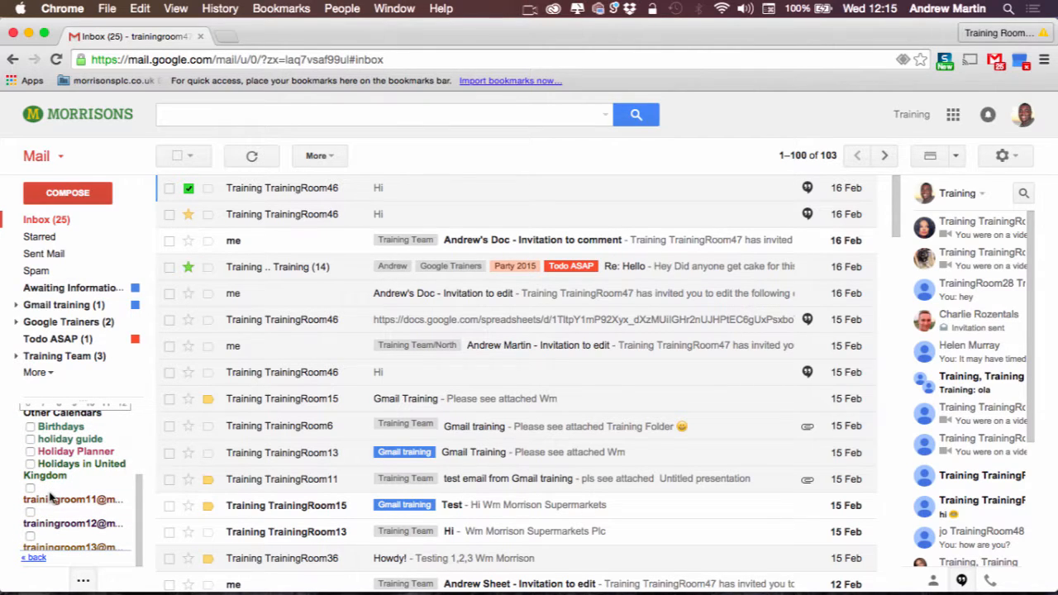
pyautogui.click(34, 558)
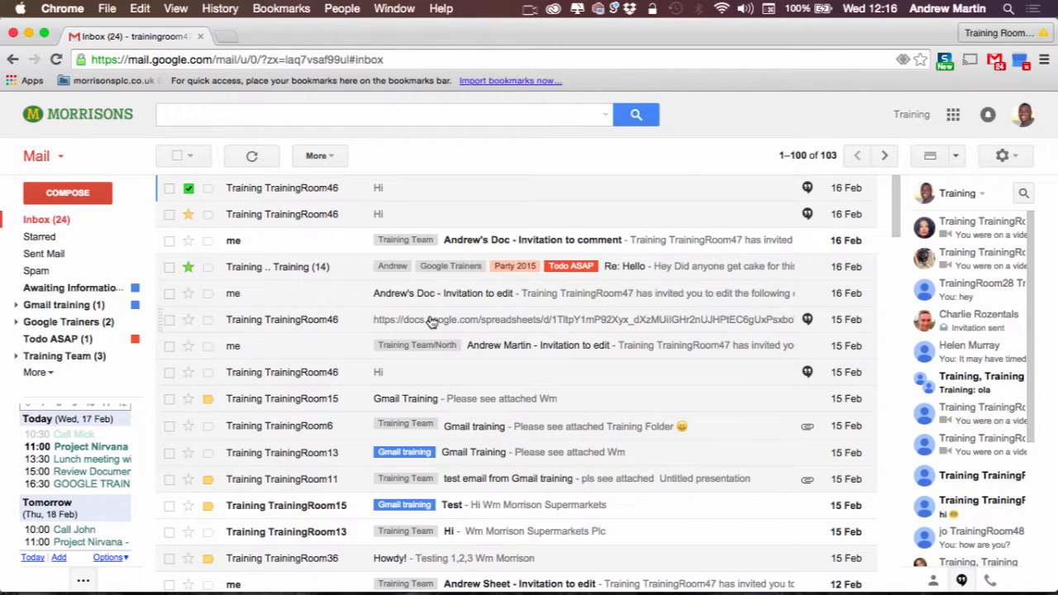
# Compose a new message, delete its default signature and paste in the training feedback email.
pyautogui.click(80, 187)
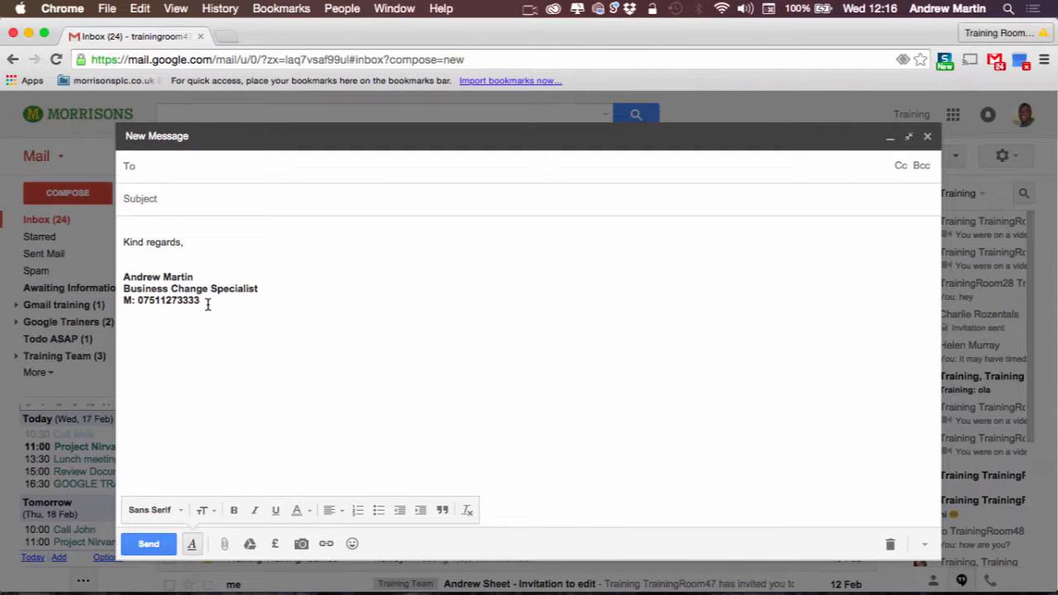
pyautogui.moveTo(202, 302); pyautogui.dragTo(112, 229)
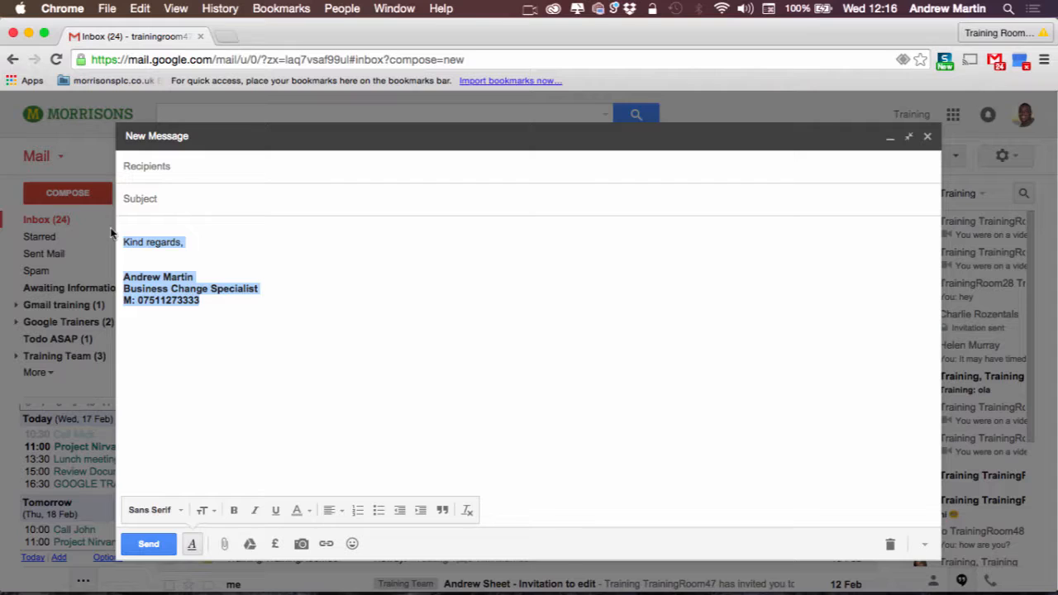
pyautogui.press('BackSpace')
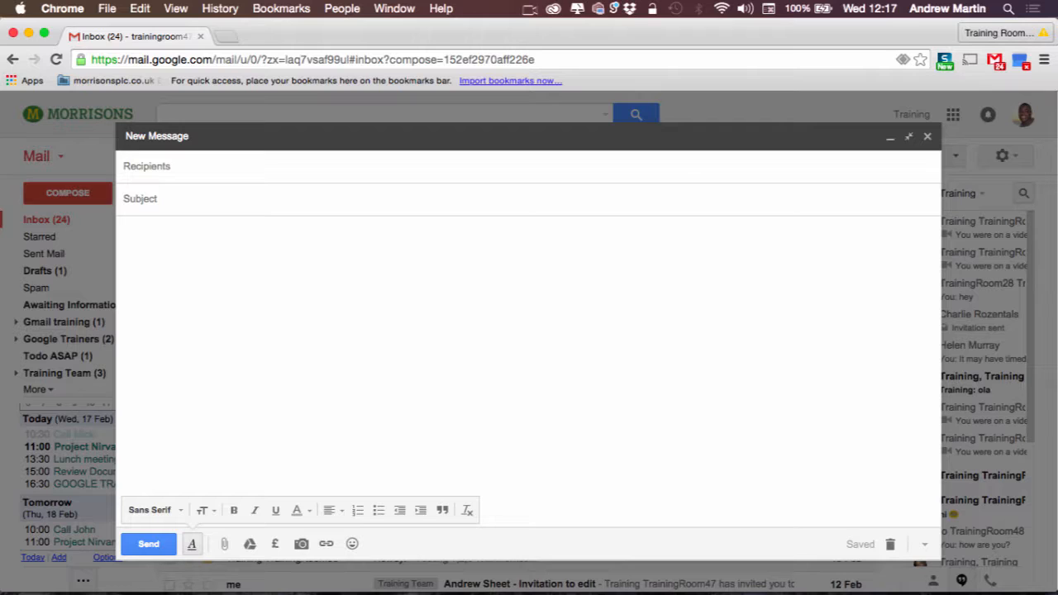
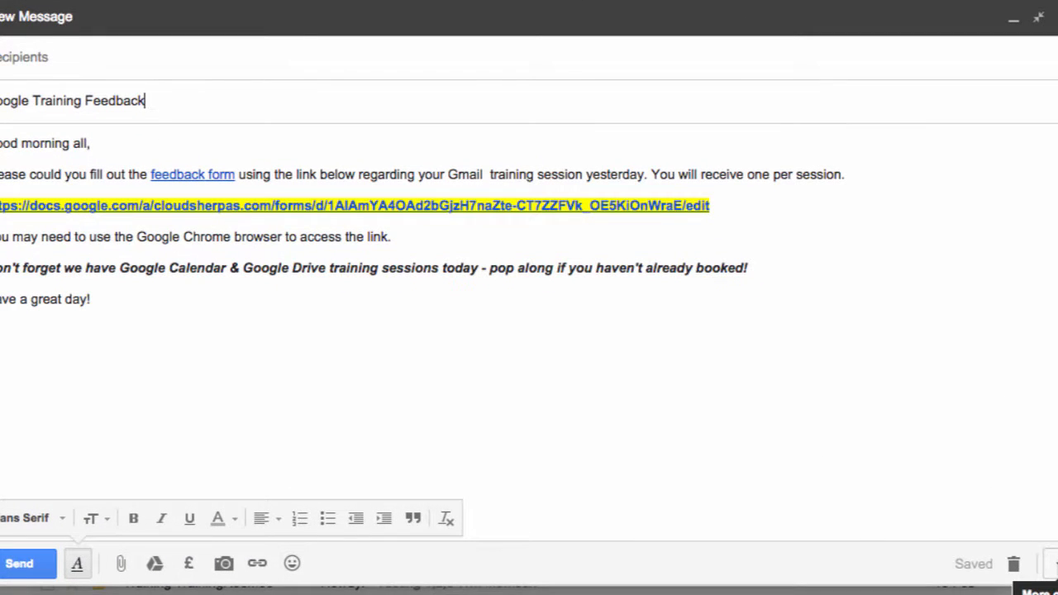
pyautogui.click(962, 548)
pyautogui.moveTo(996, 399)
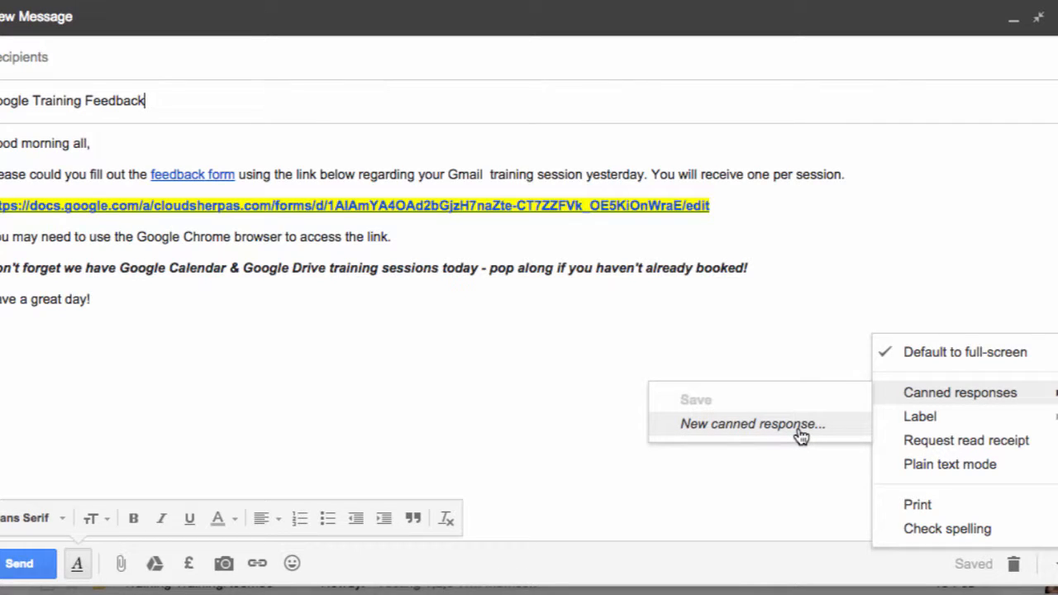
# Save the body as canned response 'Google Training Feedback', then save and close the draft.
pyautogui.click(752, 424)
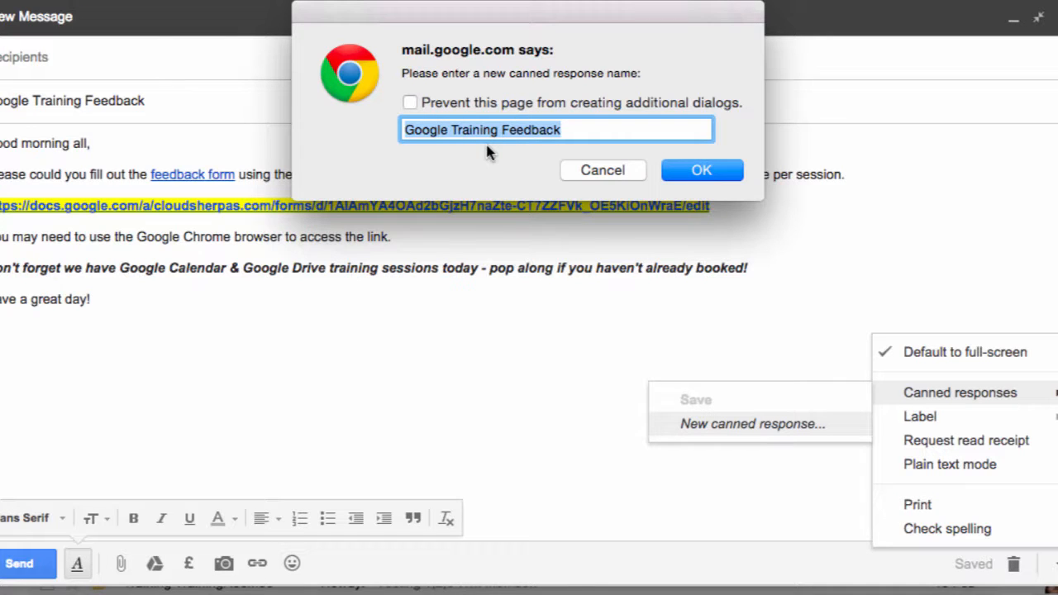
pyautogui.click(713, 172)
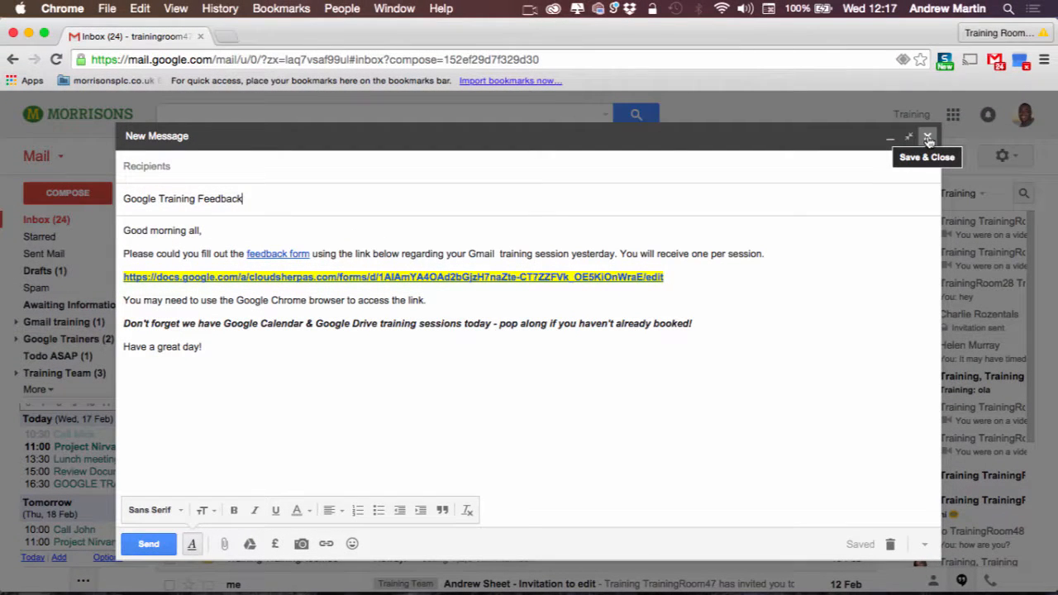
pyautogui.click(928, 138)
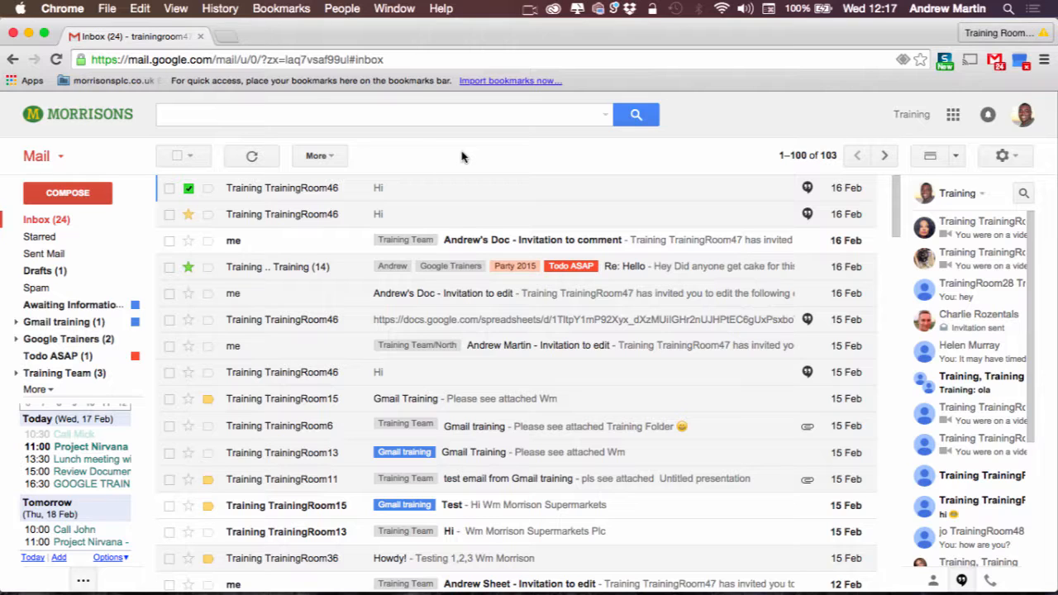
# Start a new message and insert the 'Google Training Feedback' canned response.
pyautogui.click(57, 197)
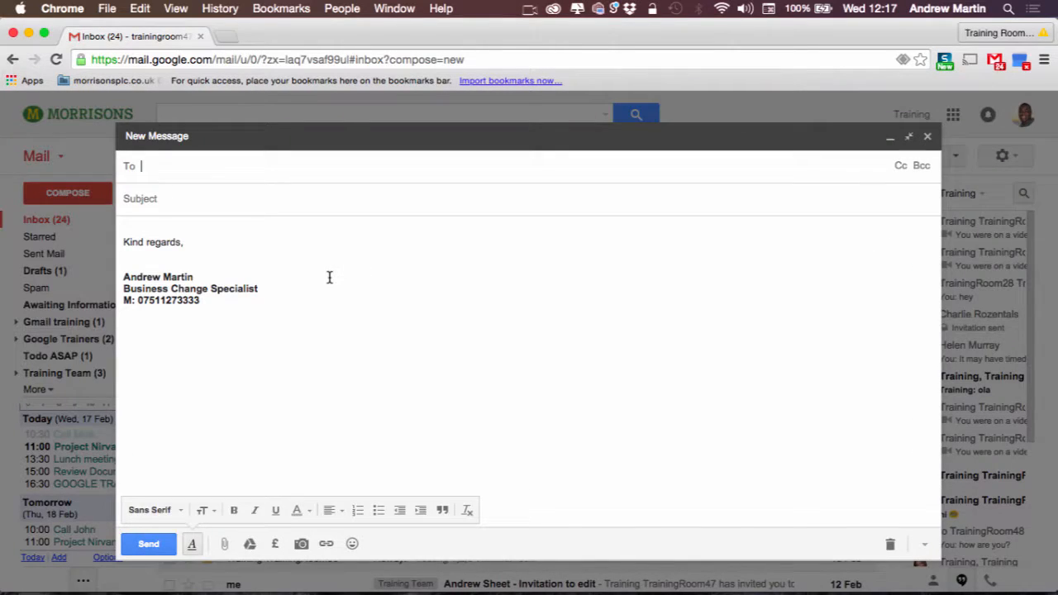
pyautogui.click(924, 543)
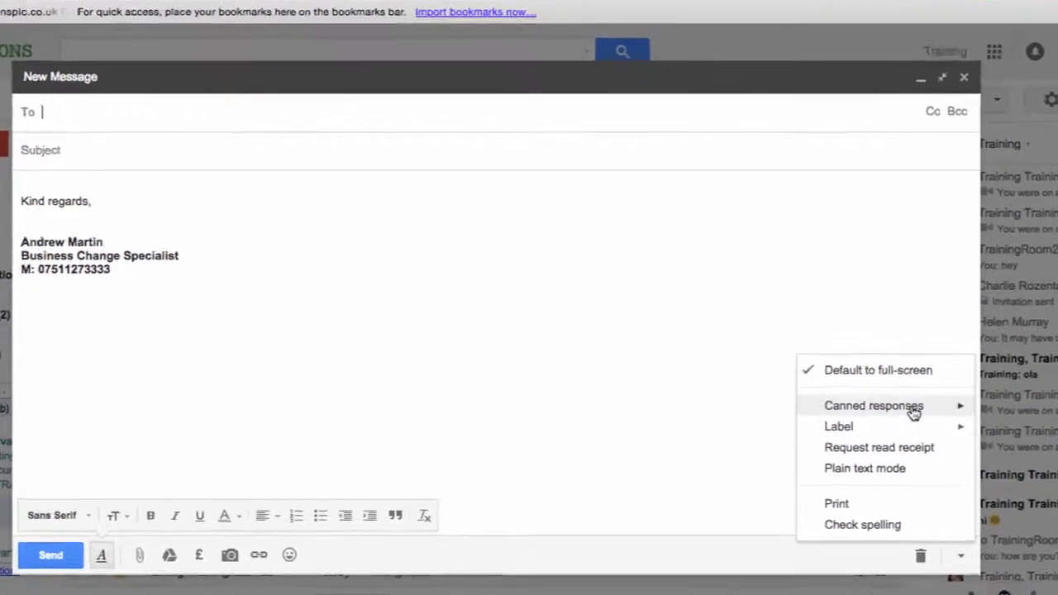
pyautogui.moveTo(885, 418)
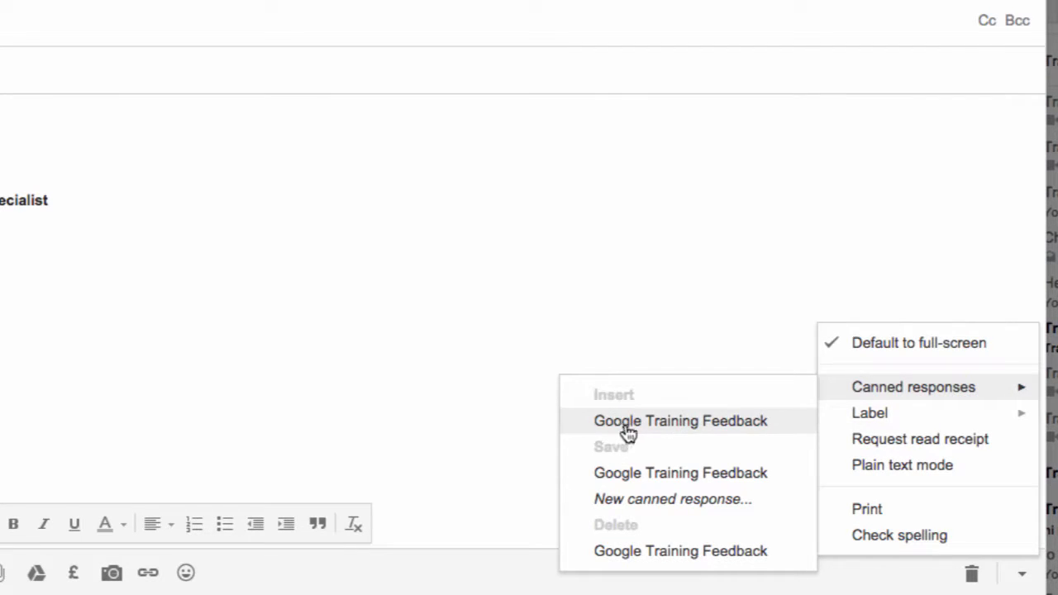
pyautogui.click(706, 424)
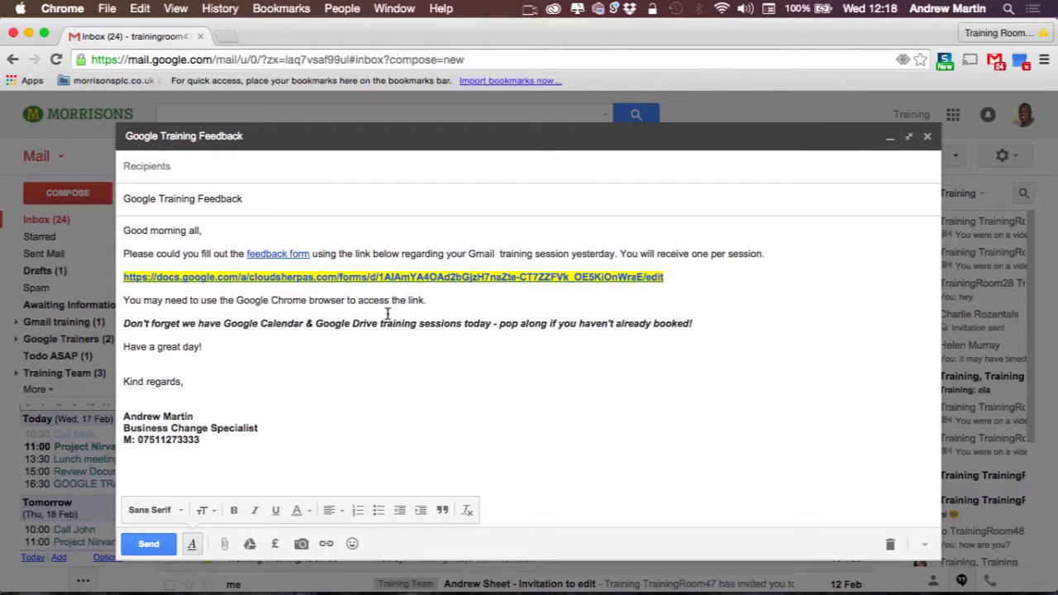
# Check the feedback form link, retype a letter of 'the', and close the message.
pyautogui.click(320, 277)
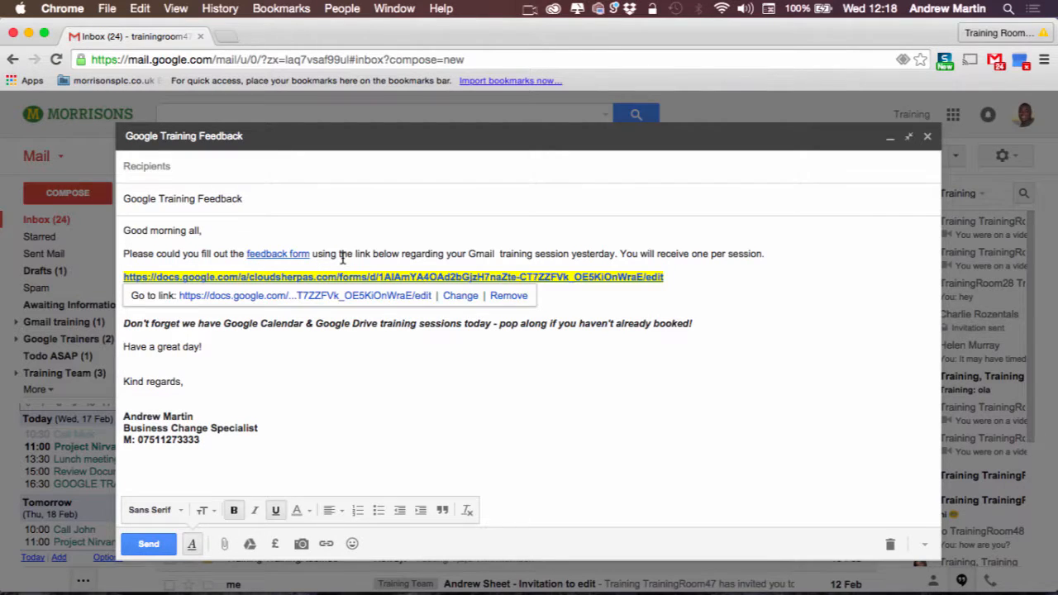
pyautogui.click(342, 256)
pyautogui.press('BackSpace')
pyautogui.write('t')
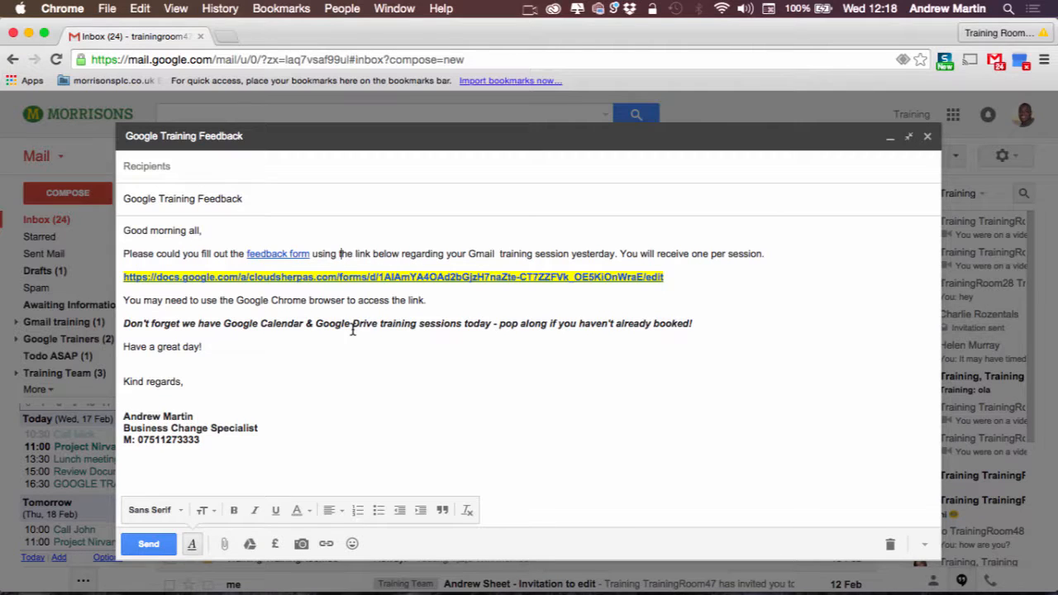
pyautogui.press('Escape')
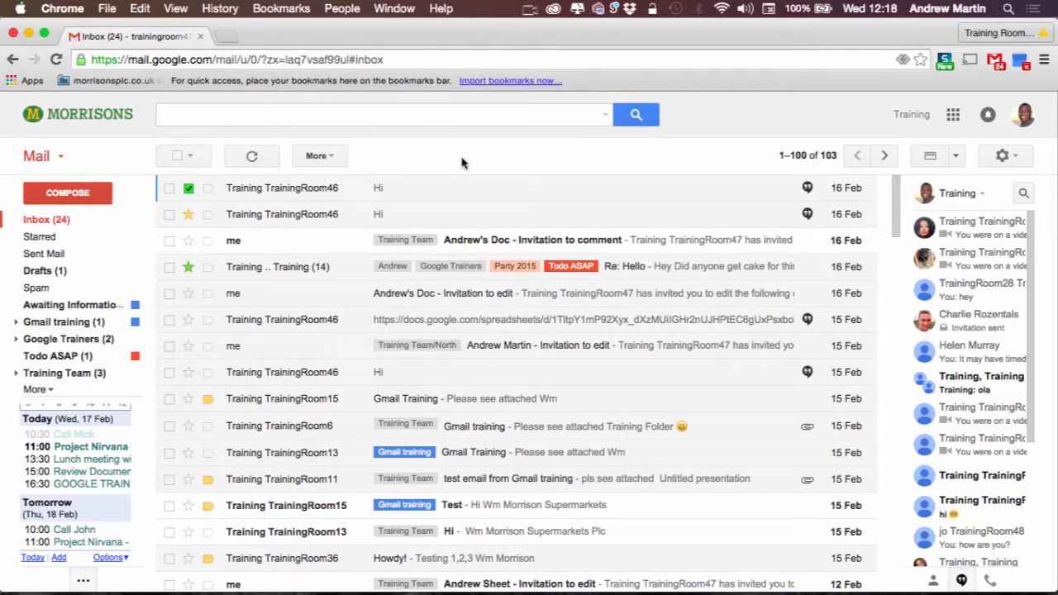